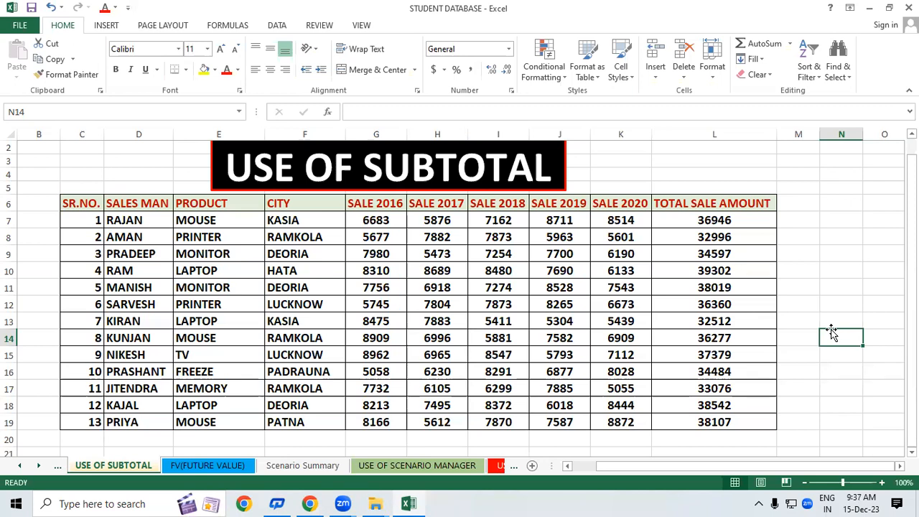
left_click(621, 334)
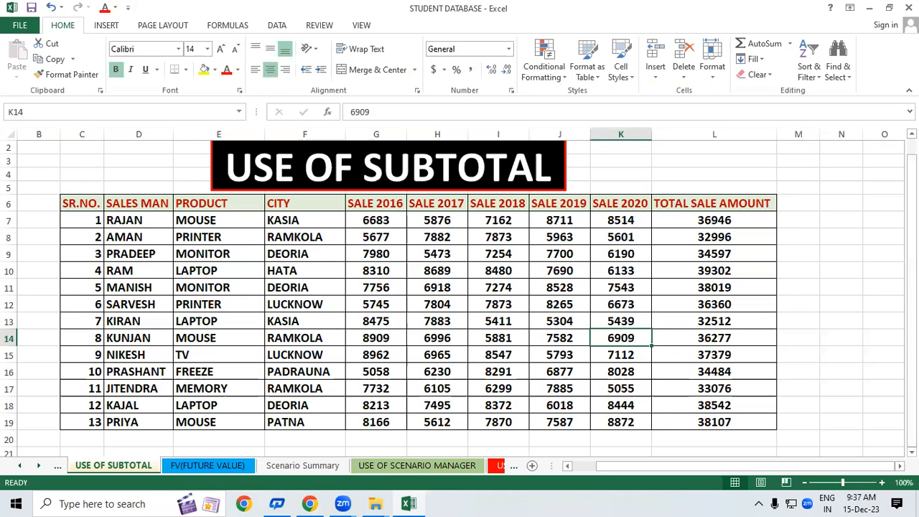
left_click(861, 285)
Step: Try sorting the table A to Z by the SALES MAN column with the selection expanded, and undo that sort
left_click_drag(151, 203, 141, 431)
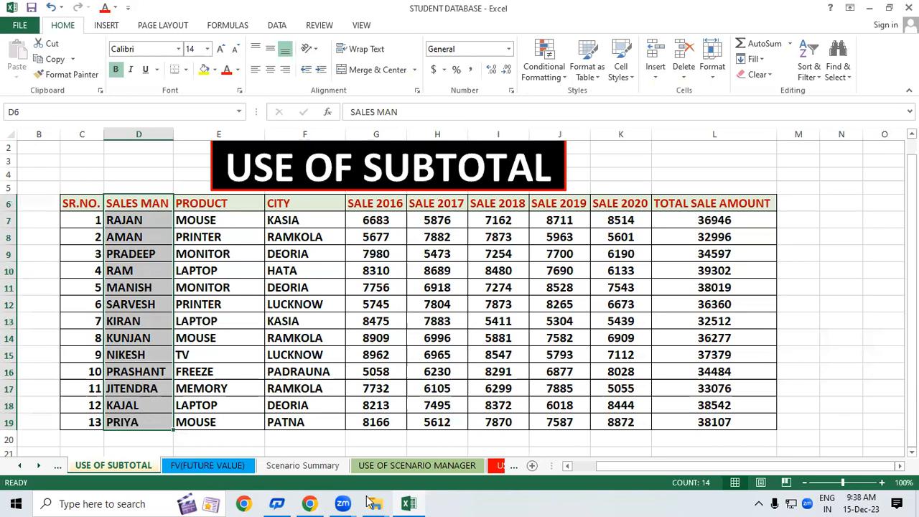
left_click(813, 57)
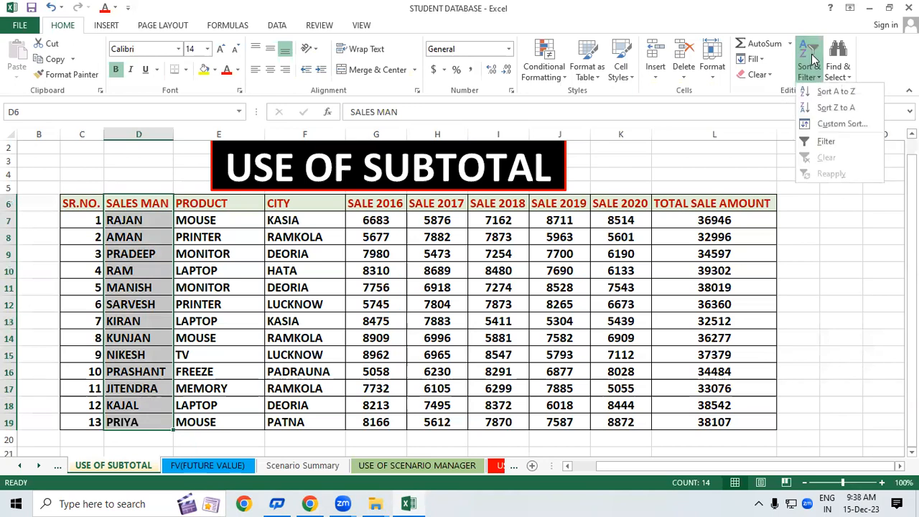
left_click(836, 93)
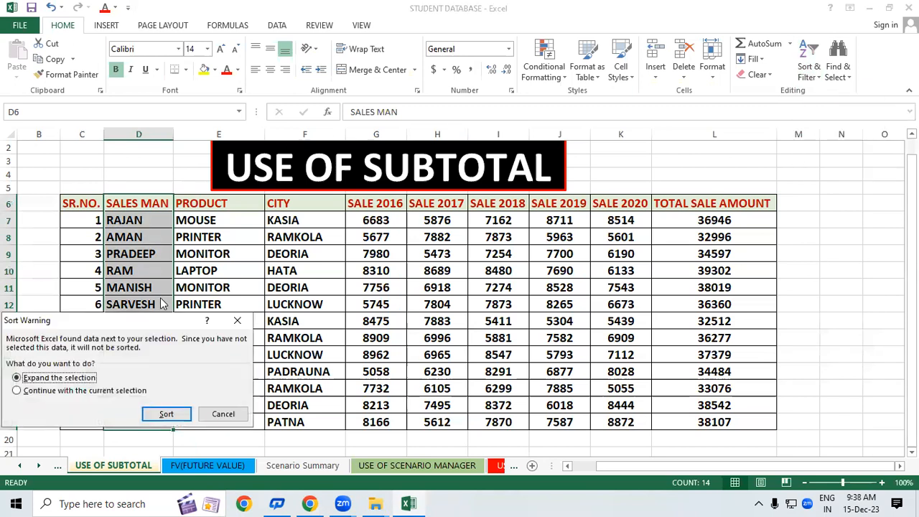
left_click_drag(162, 323, 753, 112)
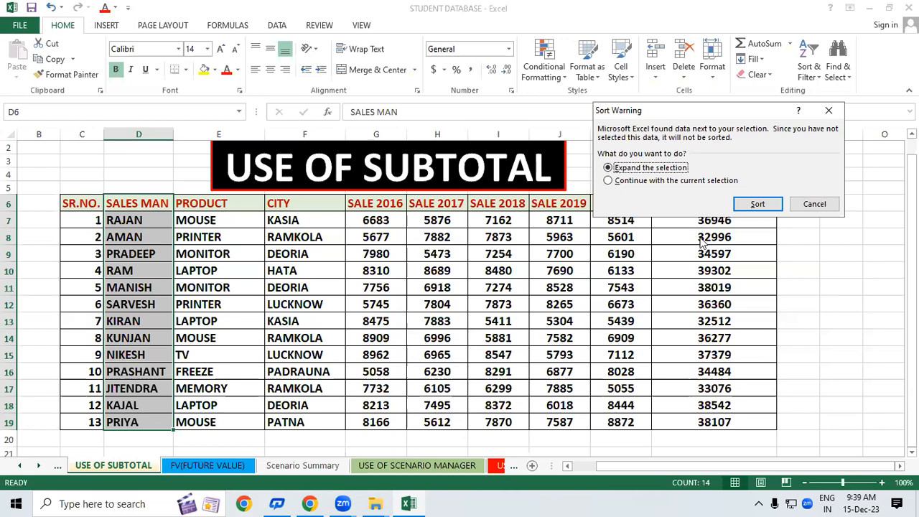
left_click(642, 183)
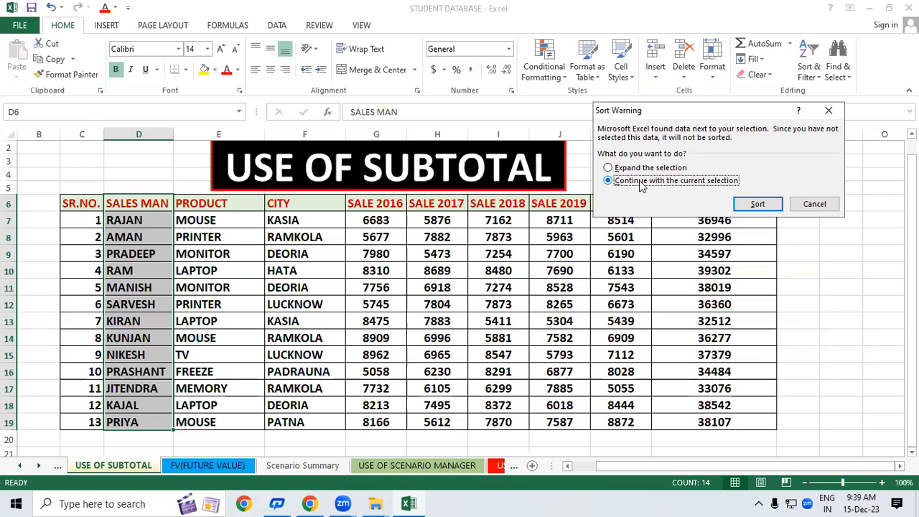
left_click(620, 170)
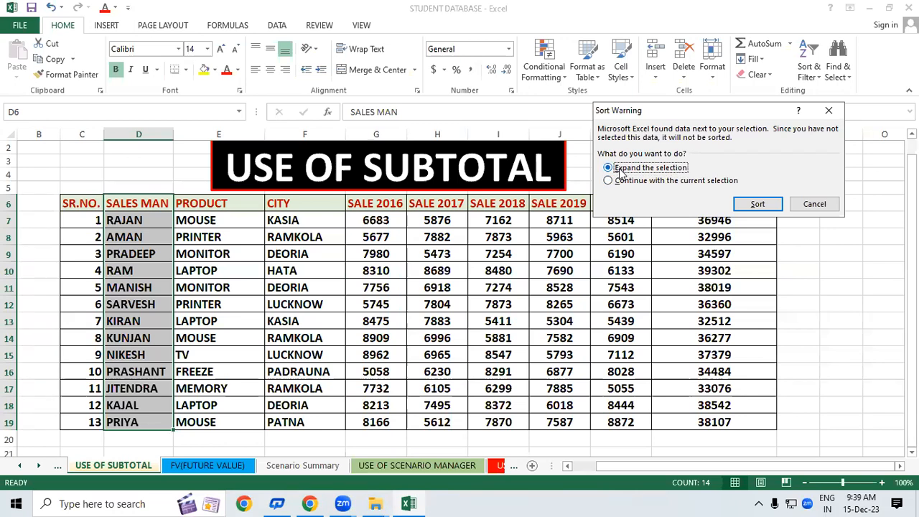
left_click(759, 204)
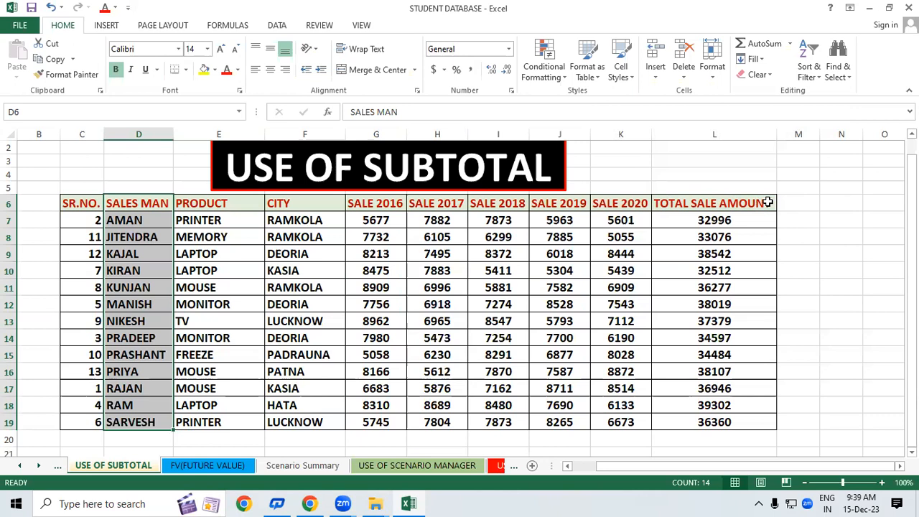
key("ctrl+z")
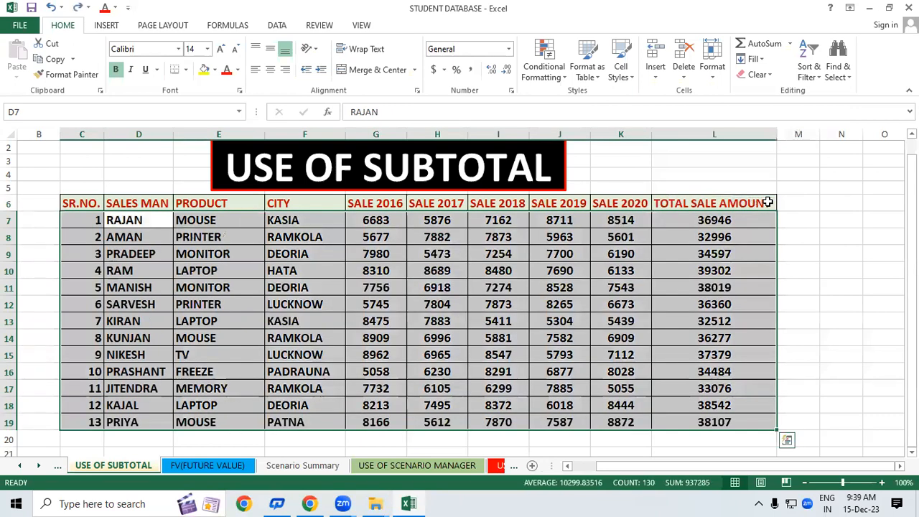
Step: Sort the SALES MAN column A to Z, expanding the selection so the whole sales table is reordered with it
left_click(518, 304)
left_click_drag(136, 194, 142, 423)
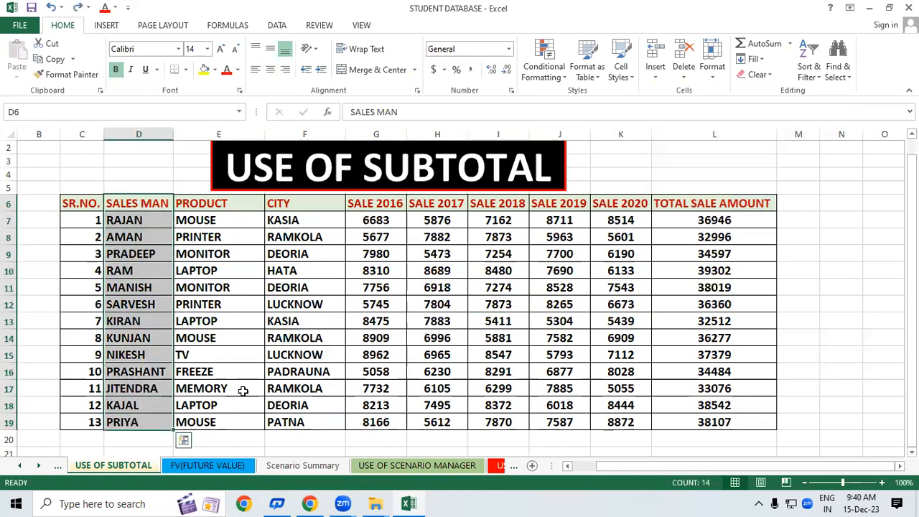
left_click(813, 72)
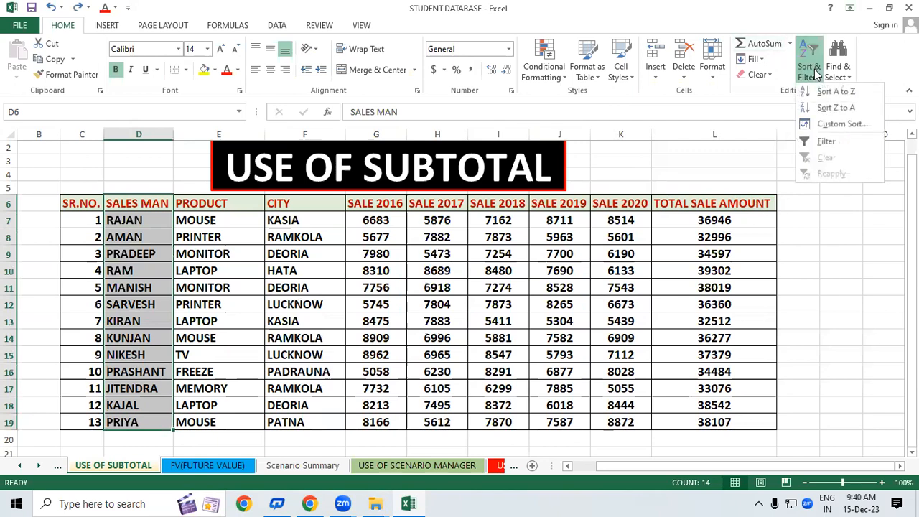
left_click(856, 90)
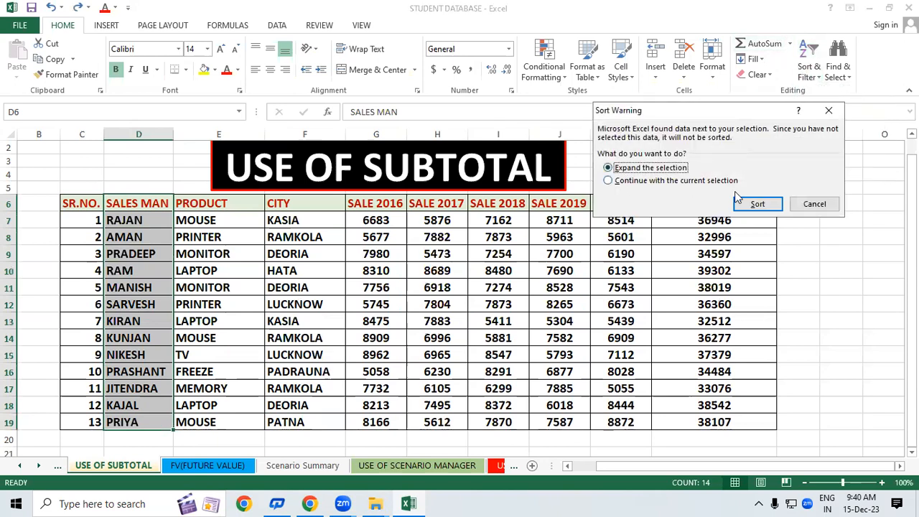
left_click(758, 205)
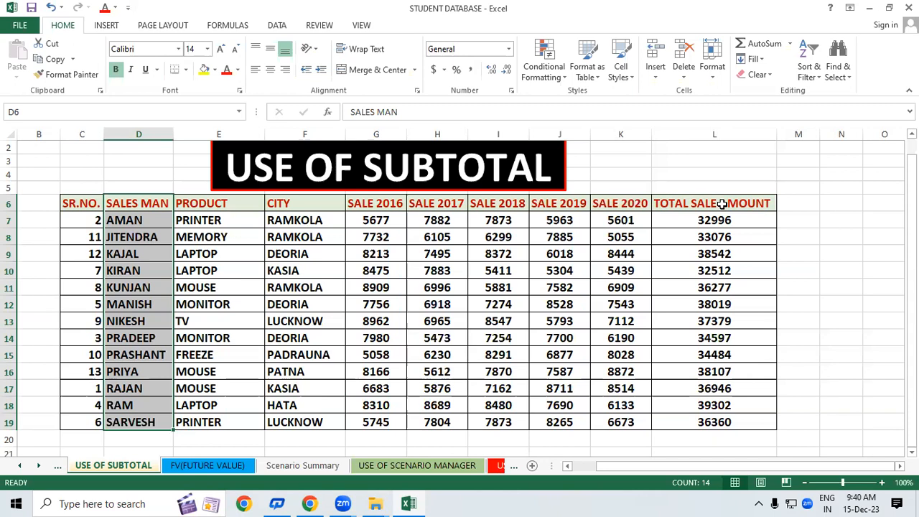
left_click(832, 238)
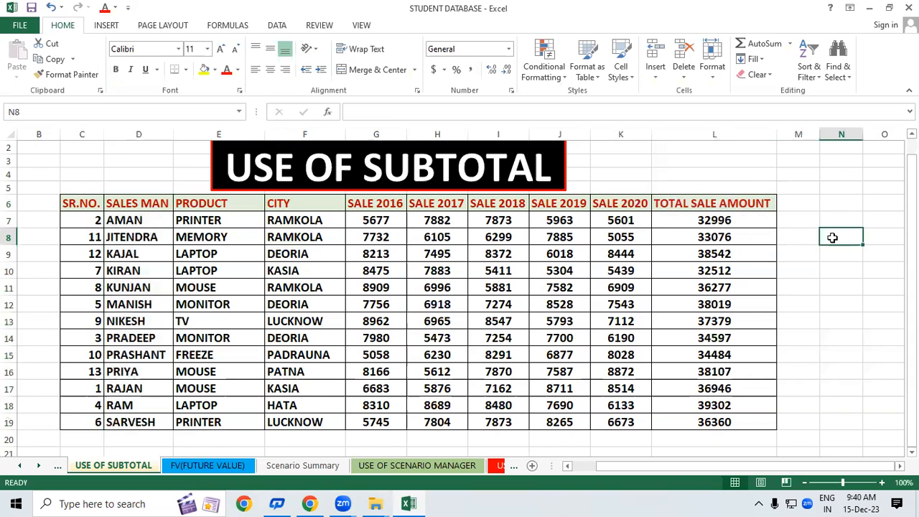
Step: Add subtotals to the whole sales table at each change in SALES MAN, using Sum on TOTAL SALE AMOUNT
left_click_drag(157, 203, 144, 422)
left_click(316, 403)
left_click_drag(88, 206, 686, 422)
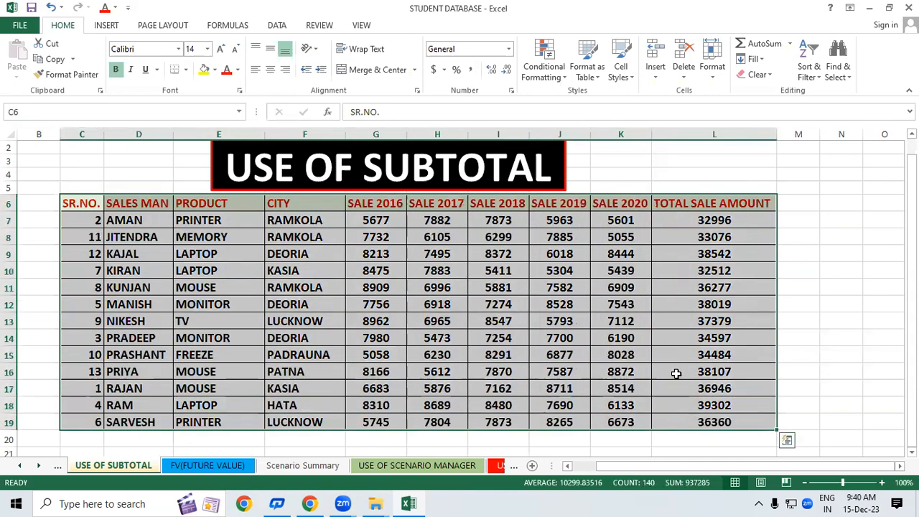
left_click(279, 28)
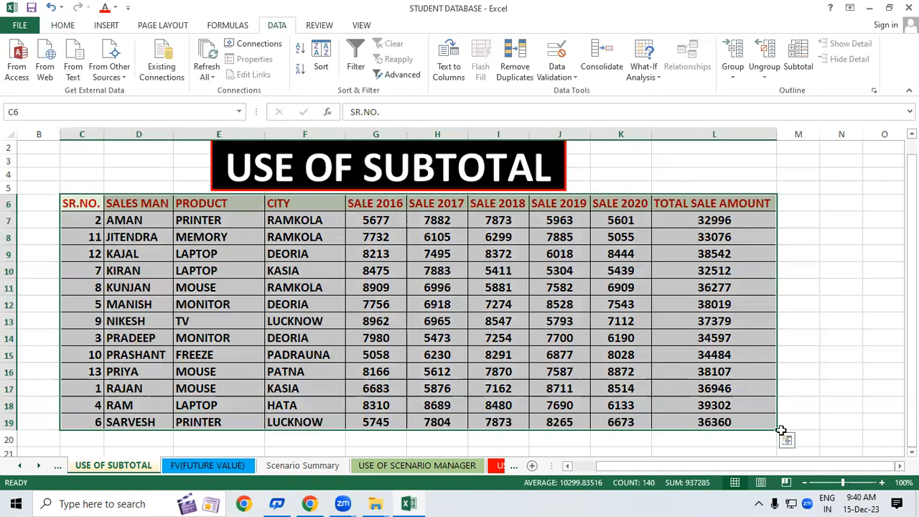
left_click(797, 69)
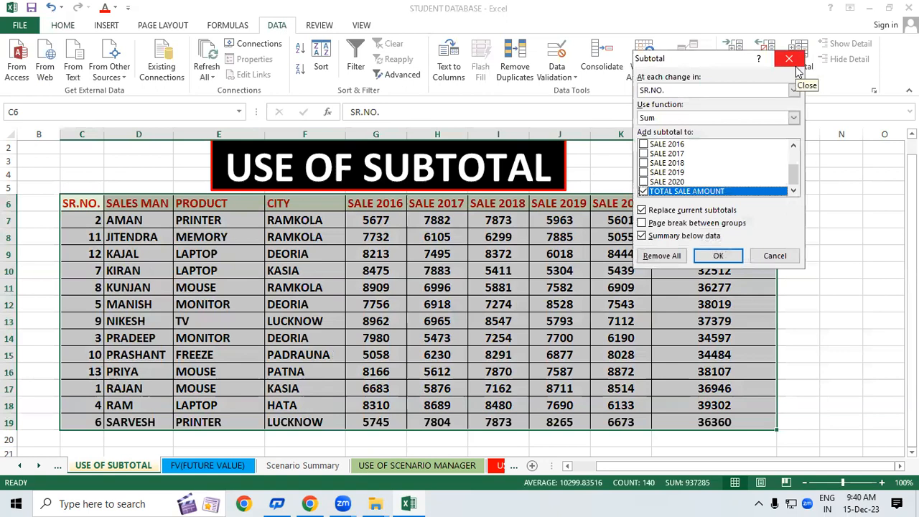
left_click_drag(717, 62, 710, 112)
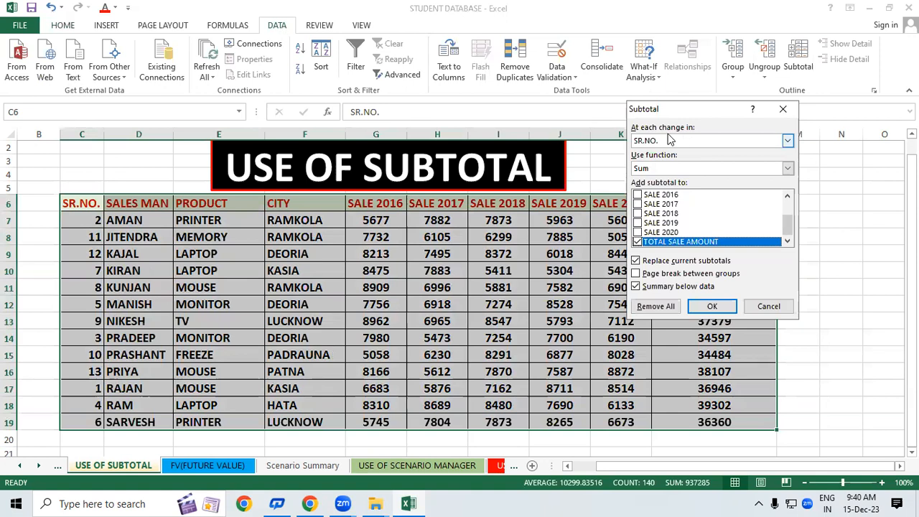
left_click(787, 140)
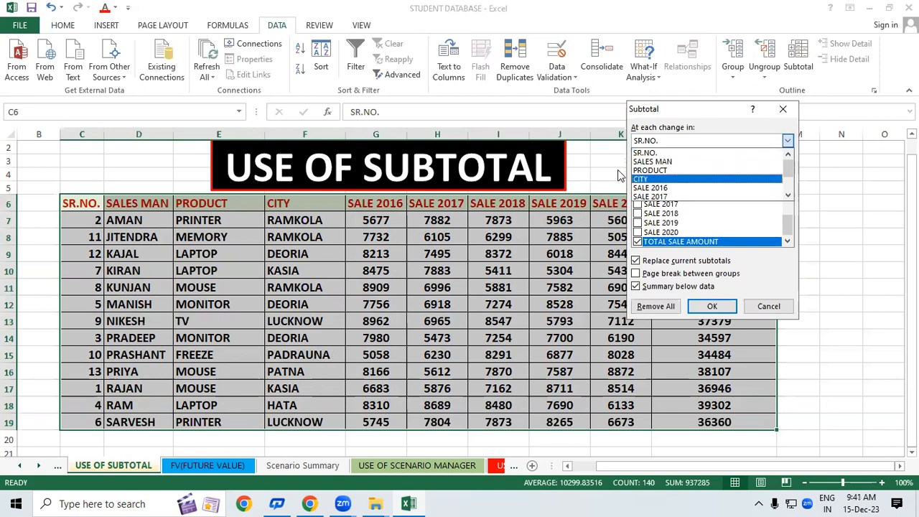
left_click(650, 161)
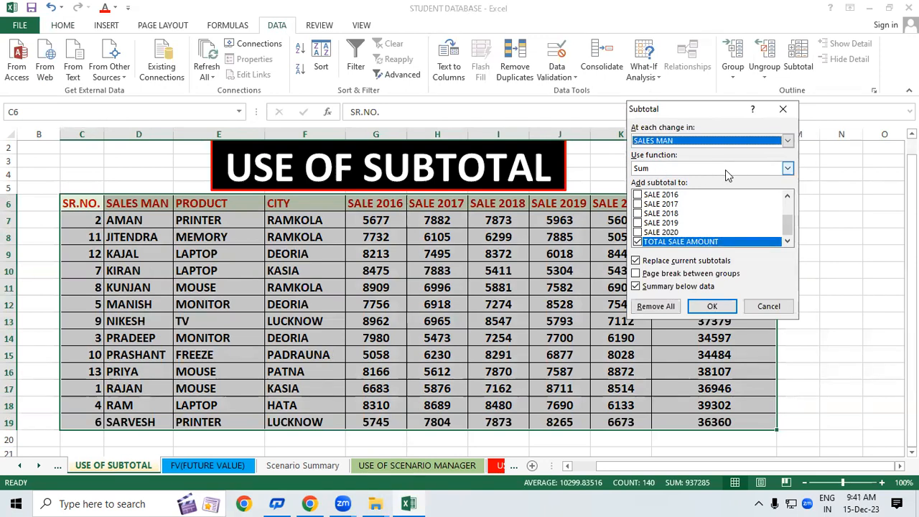
left_click(787, 170)
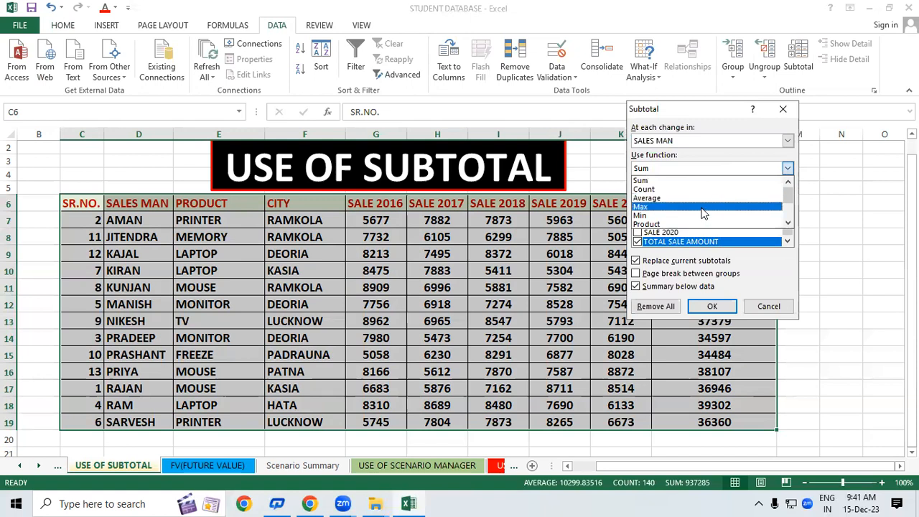
left_click(643, 182)
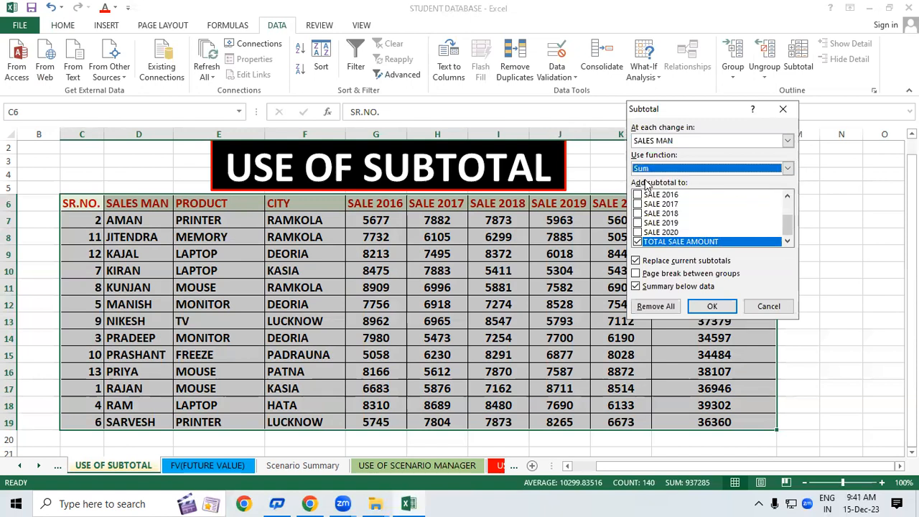
left_click(712, 306)
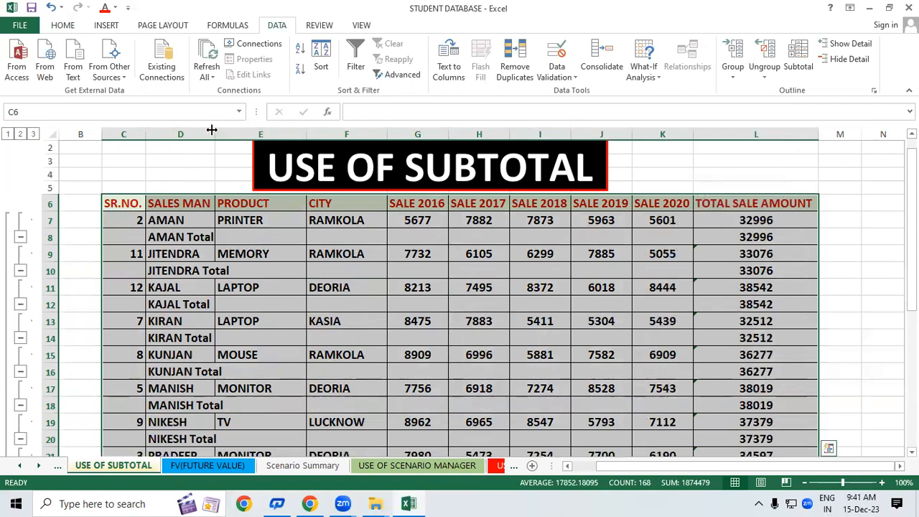
Step: Widen the SALES MAN column so its total labels fit inside the cells
left_click_drag(214, 129, 242, 130)
left_click(376, 310)
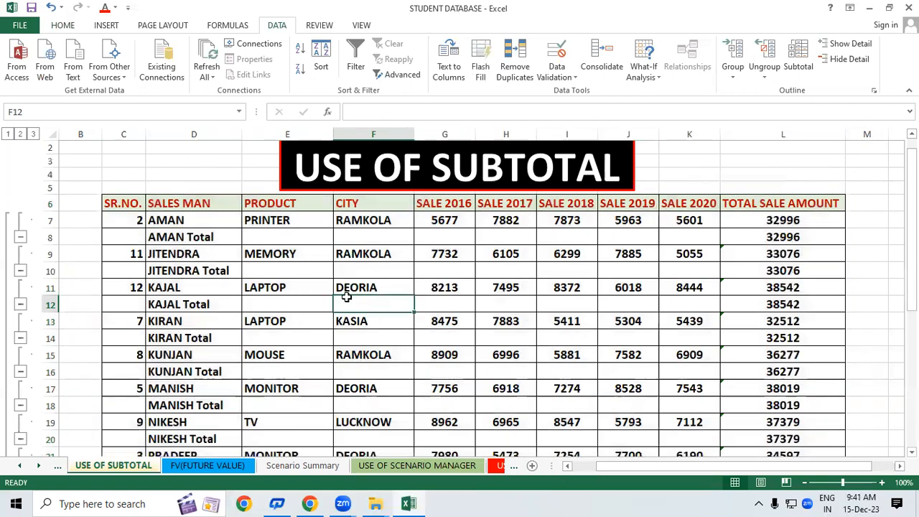
Step: Examine the first salesmen's subtotal rows and the formula behind the first subtotal in TOTAL SALE AMOUNT
left_click(184, 234)
left_click_drag(217, 235, 758, 236)
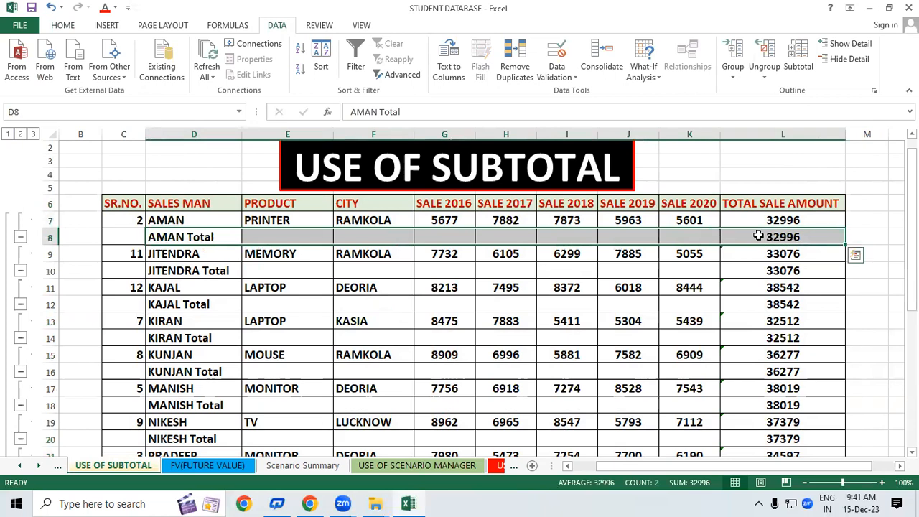
left_click_drag(211, 270, 766, 275)
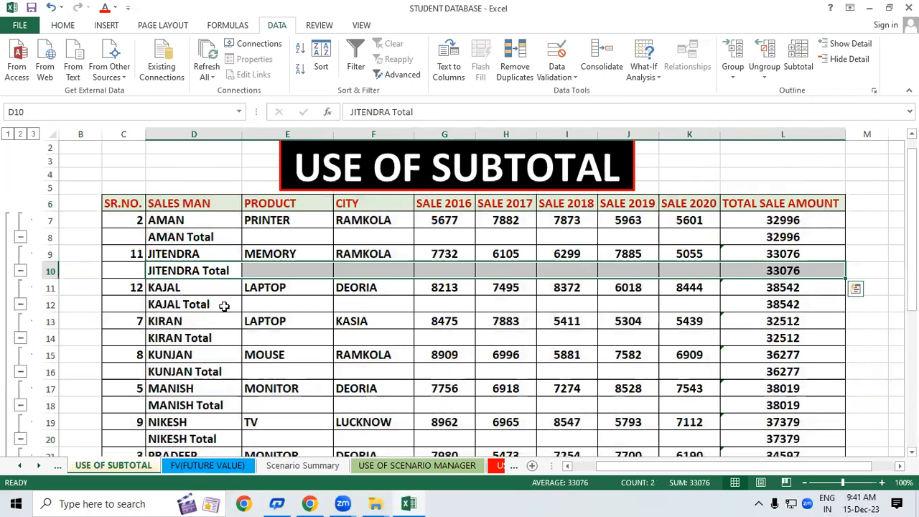
left_click(209, 306)
left_click_drag(208, 306, 786, 303)
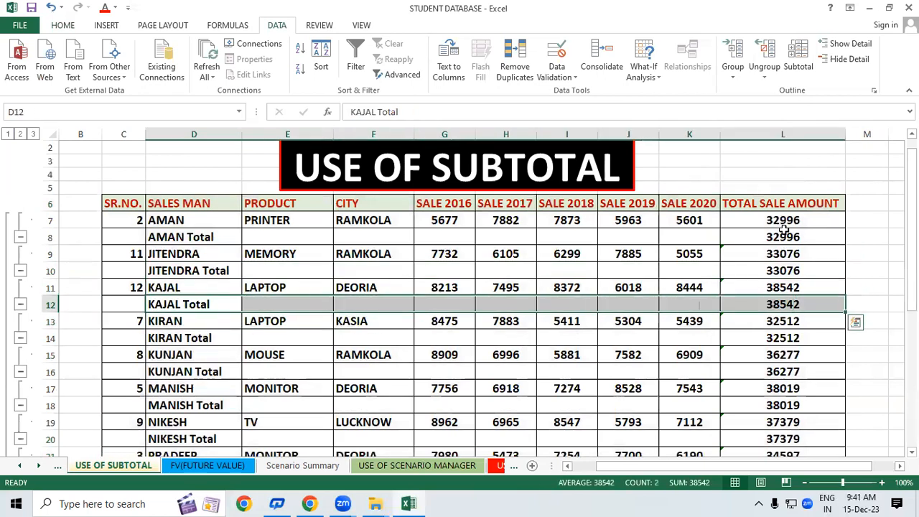
left_click(784, 236)
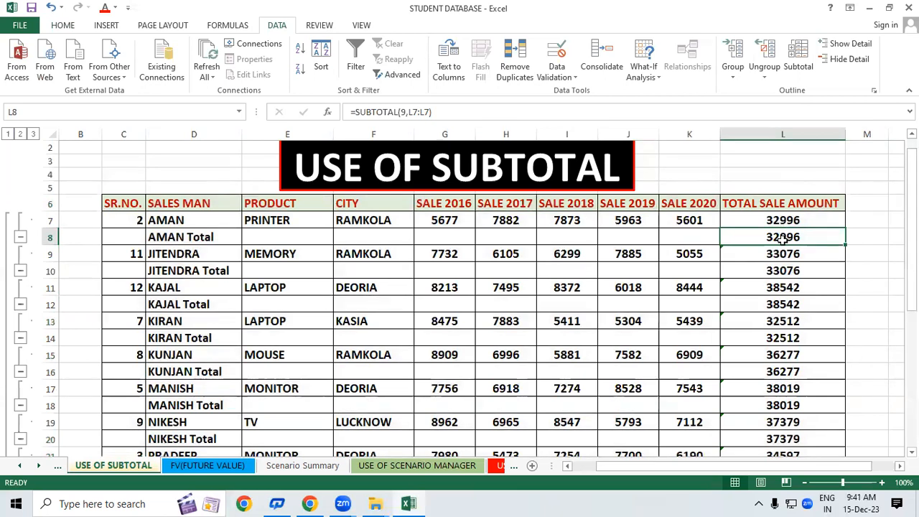
left_click_drag(910, 248, 910, 341)
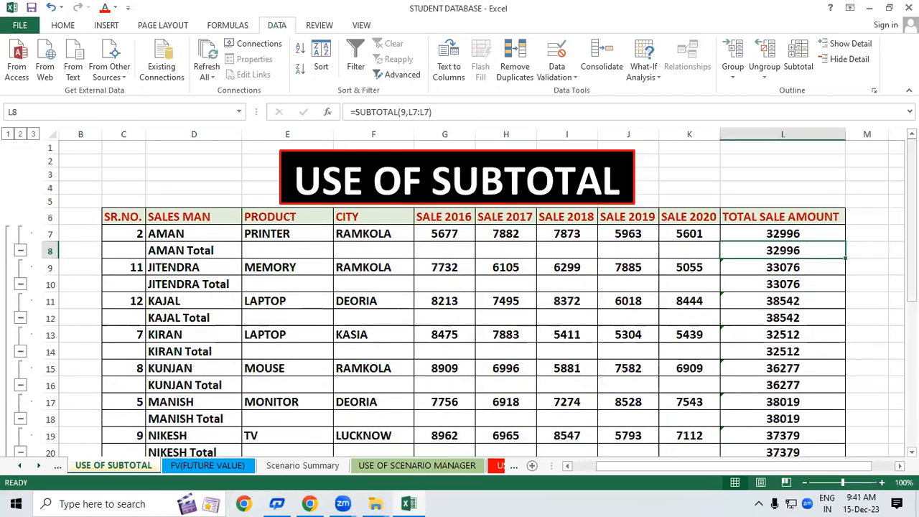
left_click(393, 283)
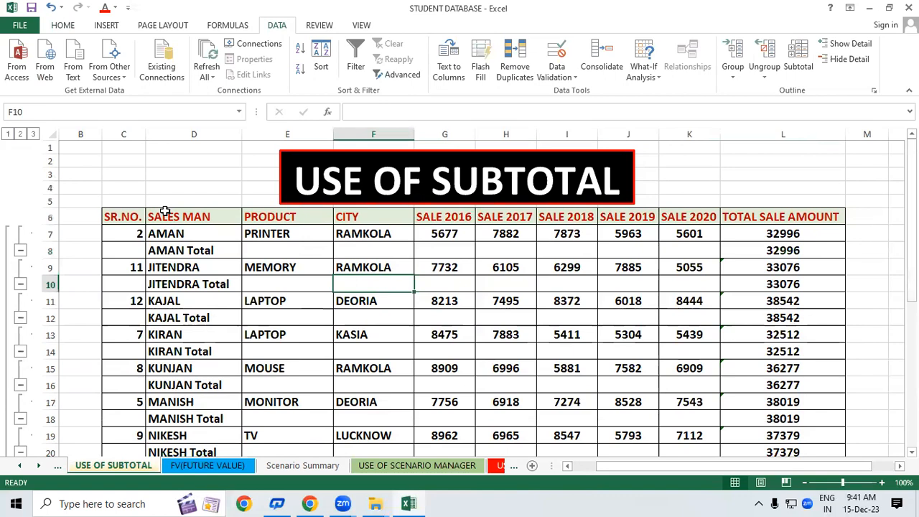
Step: Remove all subtotals from the sales table, including the grand total row
left_click_drag(142, 211, 751, 437)
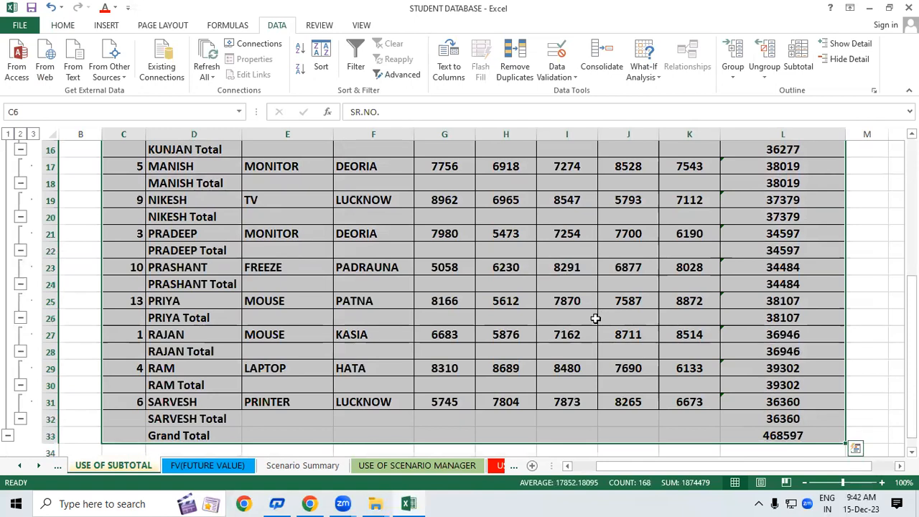
left_click(804, 60)
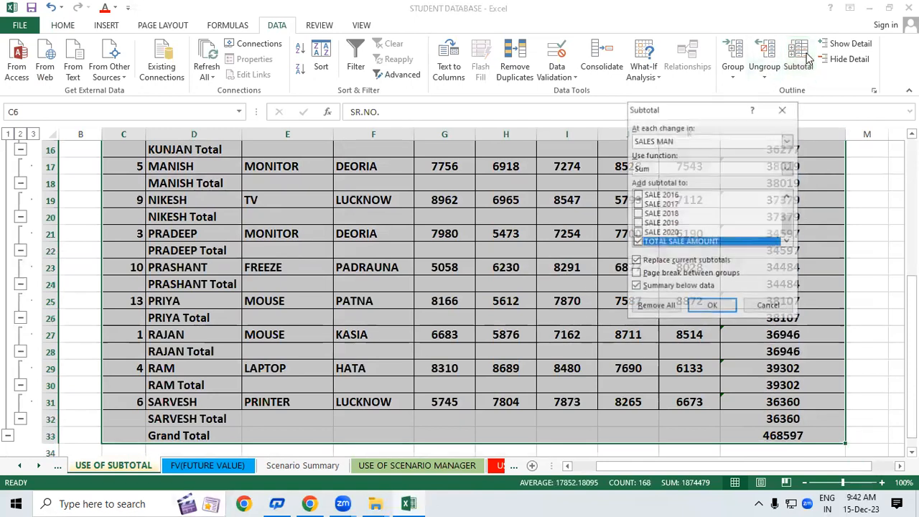
left_click(653, 307)
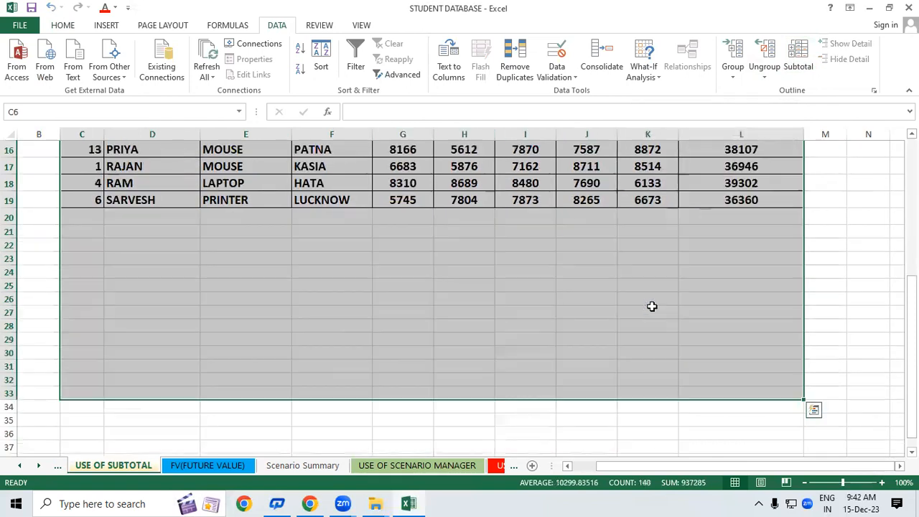
left_click(753, 289)
left_click_drag(910, 402, 910, 366)
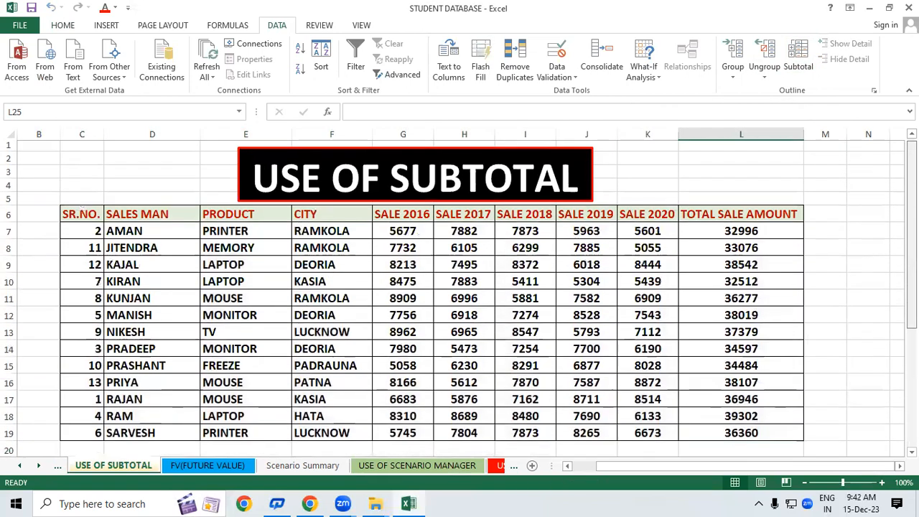
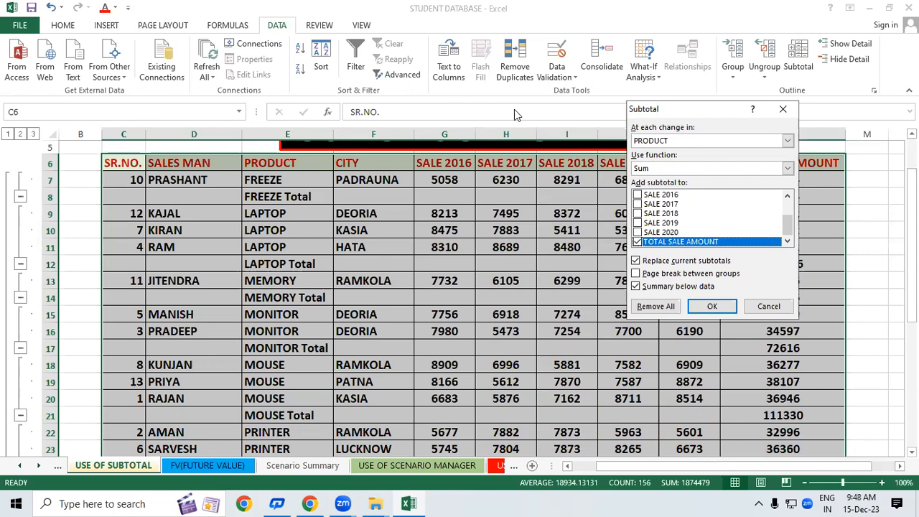
Step: Add Max subtotals of TOTAL SALE AMOUNT at each change in PRODUCT, keeping the existing Sum subtotals instead of replacing them
left_click(787, 168)
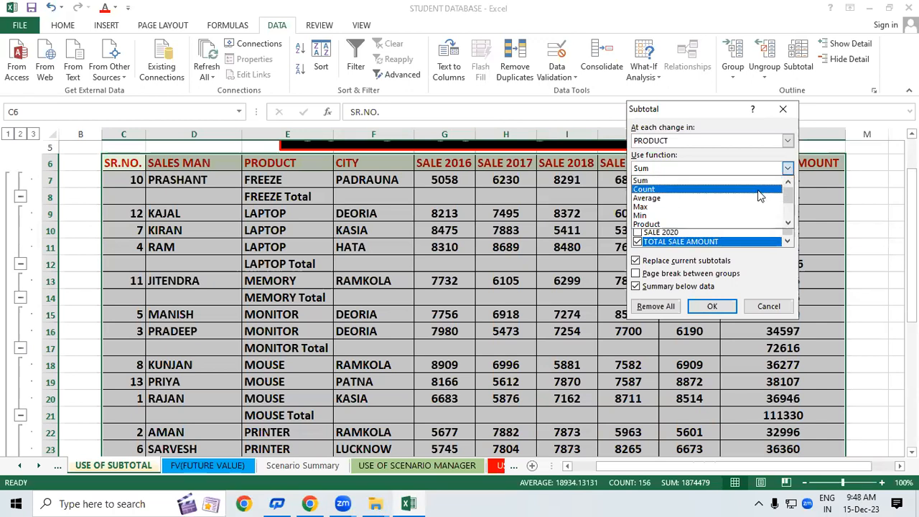
left_click(696, 206)
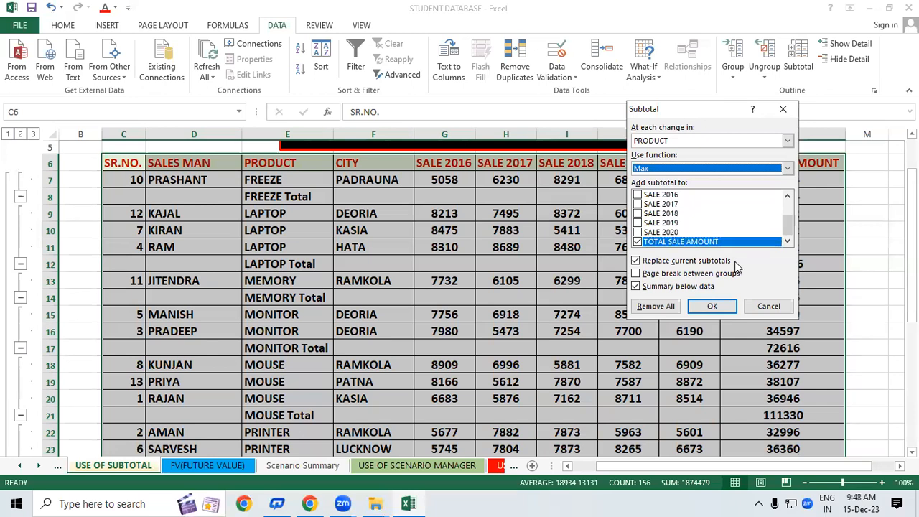
left_click(636, 263)
left_click(635, 262)
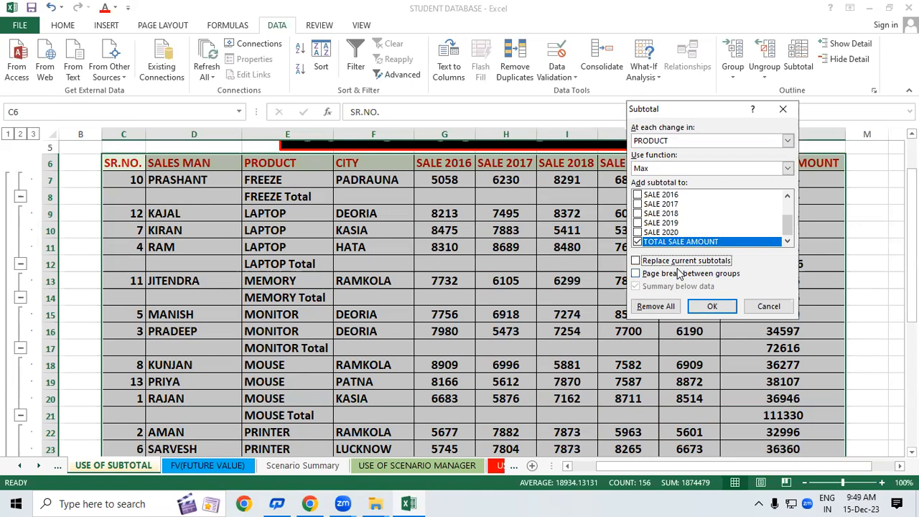
left_click(722, 305)
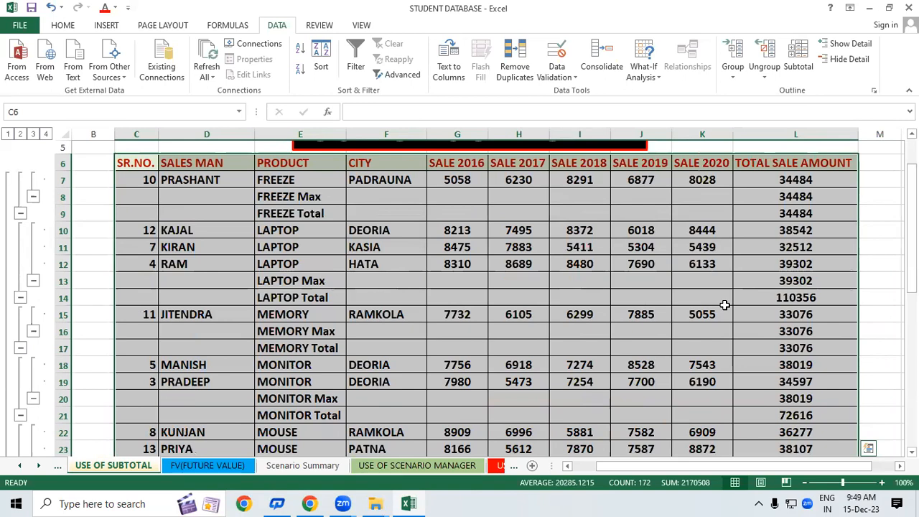
Step: Examine the Max subtotal rows against the FREEZE, LAPTOP, MEMORY and MONITOR entries, including the formulas in TOTAL SALE AMOUNT
left_click(725, 307)
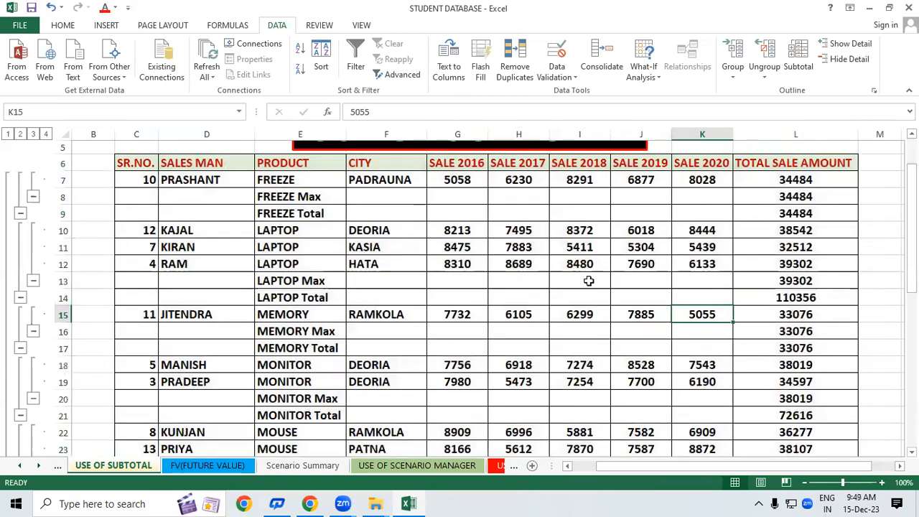
left_click(340, 196)
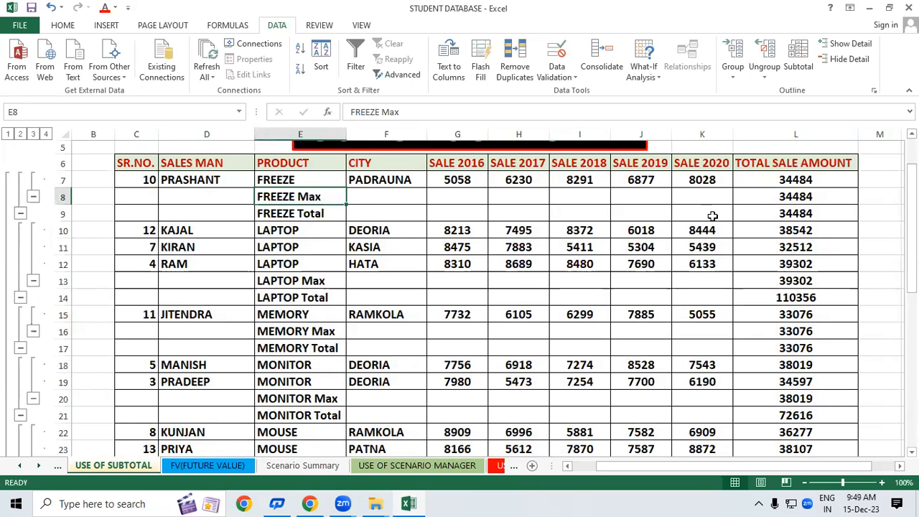
left_click(800, 194)
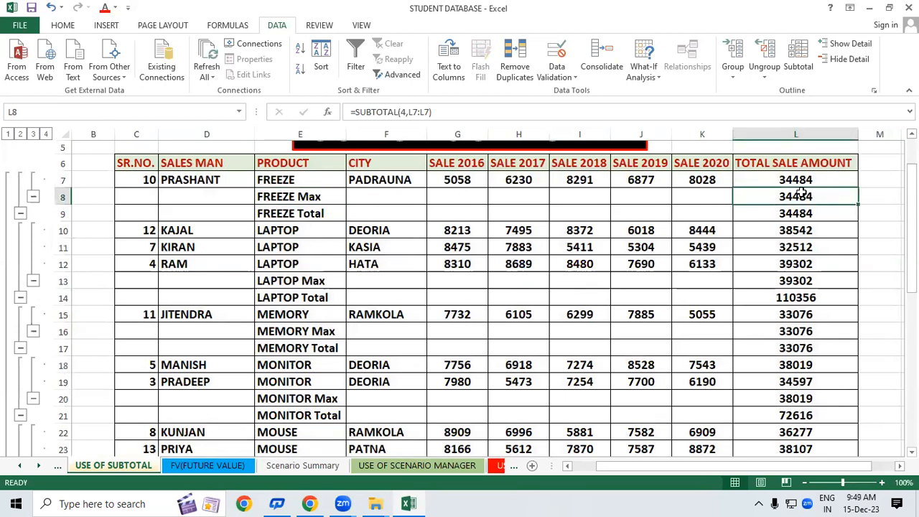
left_click_drag(308, 234, 314, 264)
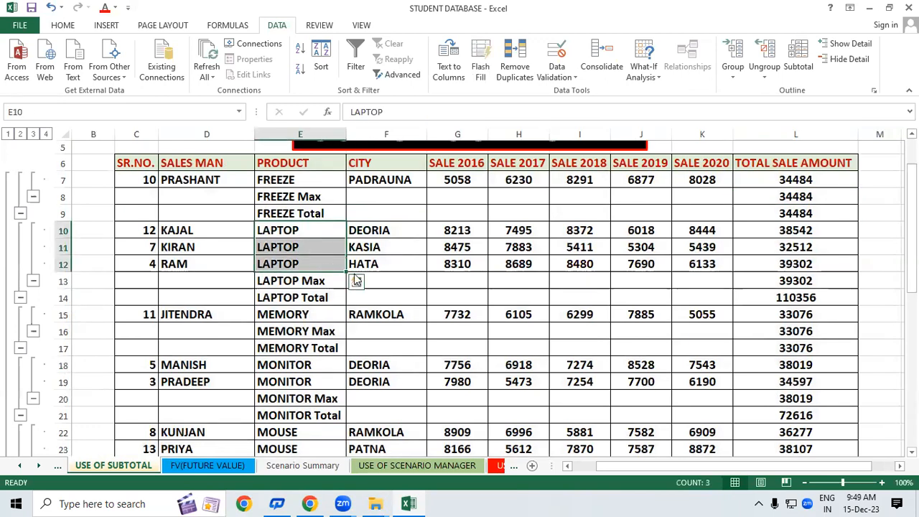
left_click(794, 280)
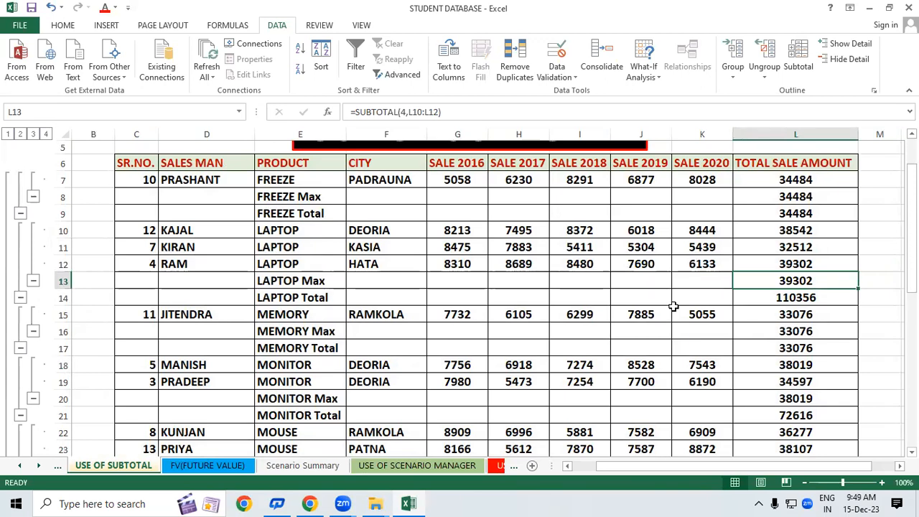
left_click_drag(314, 232, 320, 250)
left_click(815, 277)
left_click(300, 314)
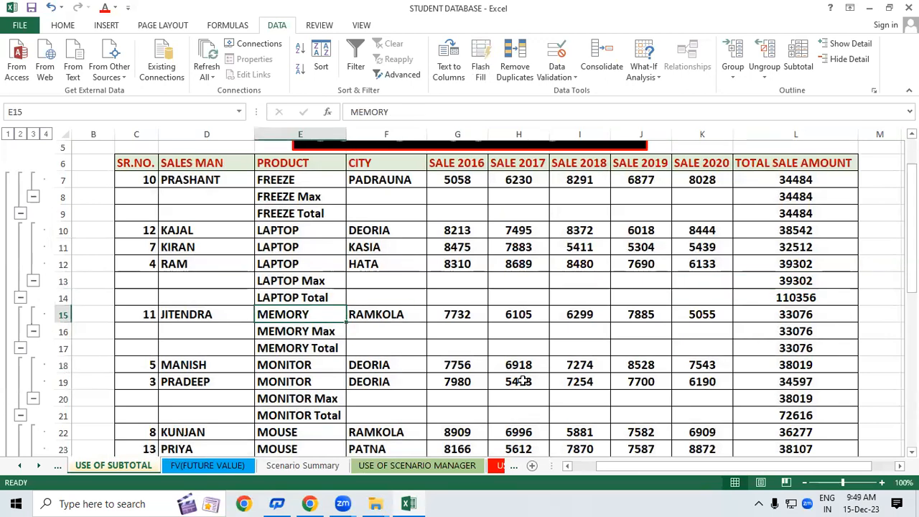
left_click(286, 366)
left_click_drag(288, 366, 304, 381)
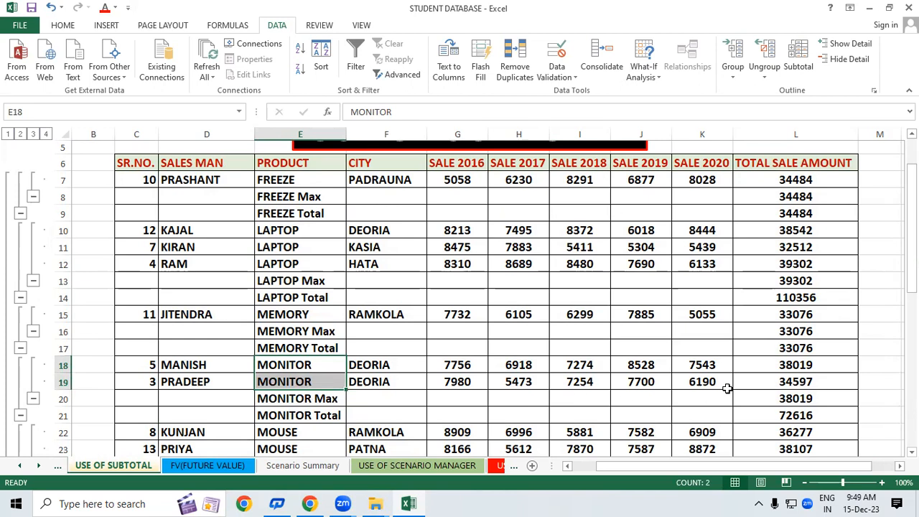
left_click(779, 399)
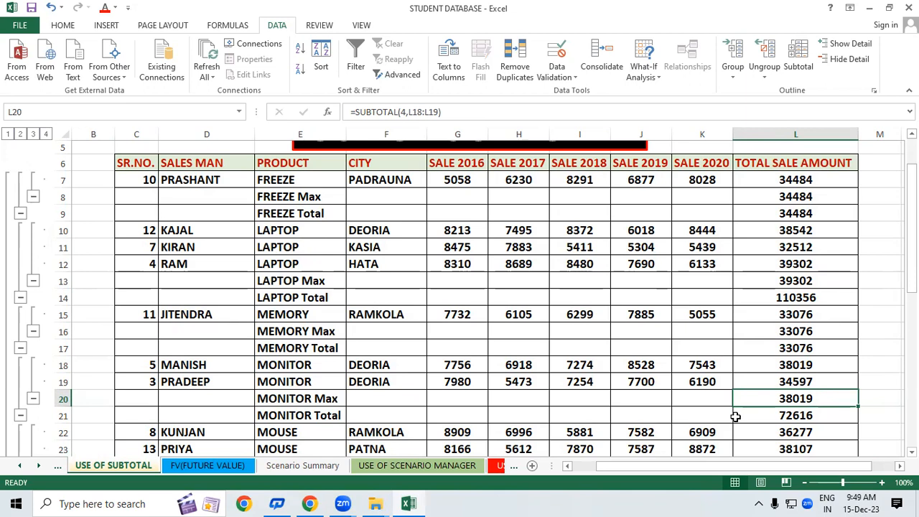
Step: Undo the Max subtotals and reapply them at each change in PRODUCT with page breaks between groups
key("ctrl+z")
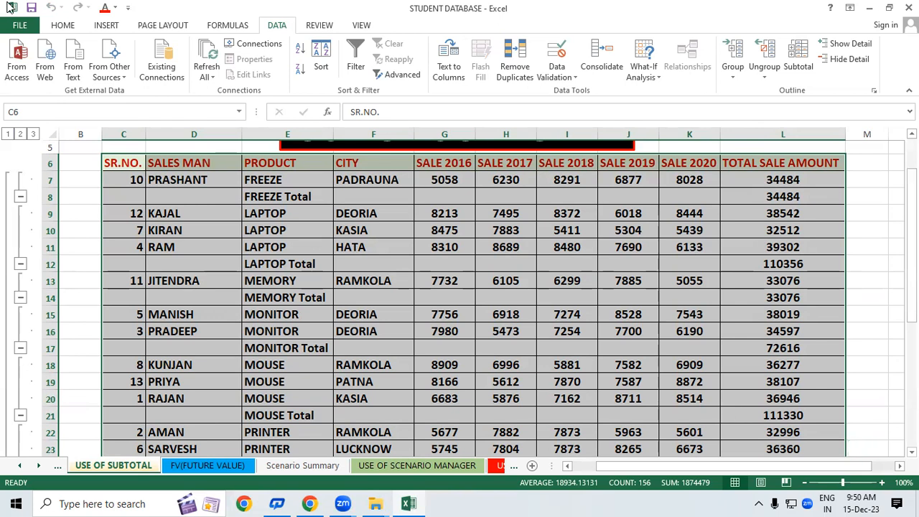
left_click(800, 53)
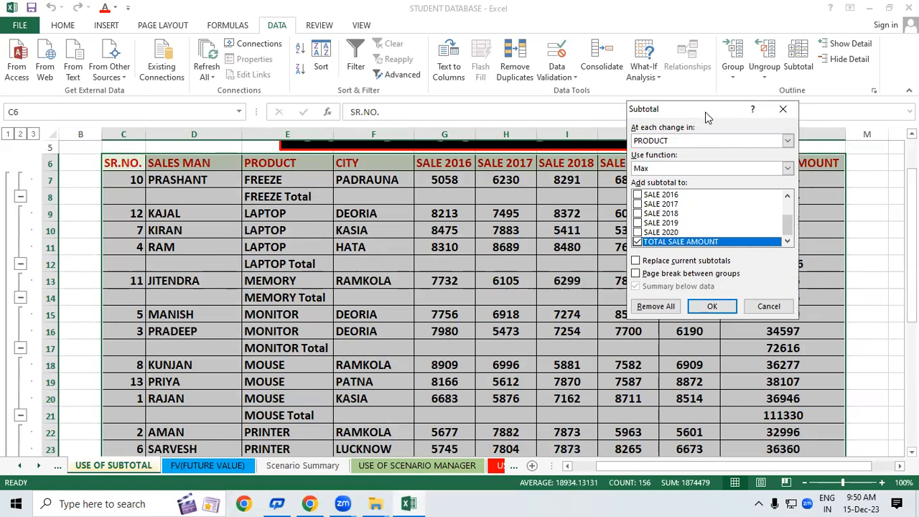
left_click_drag(710, 112, 557, 125)
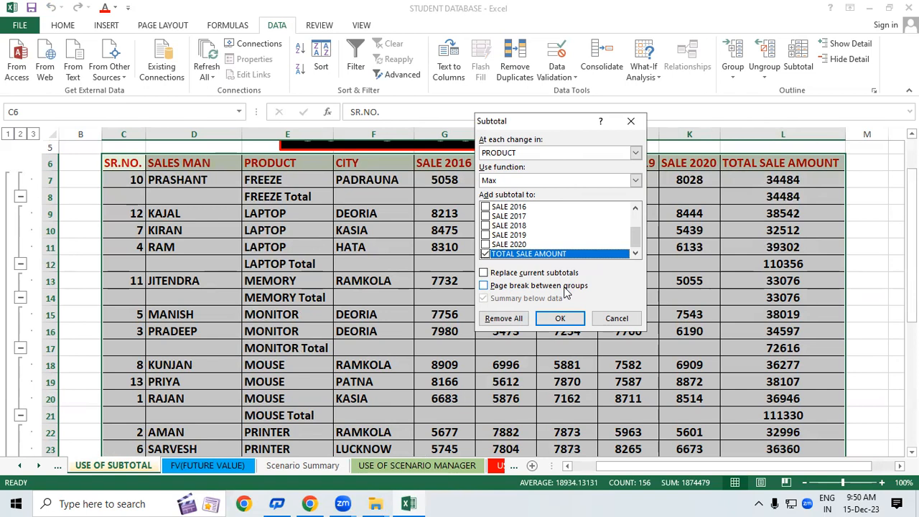
left_click(486, 285)
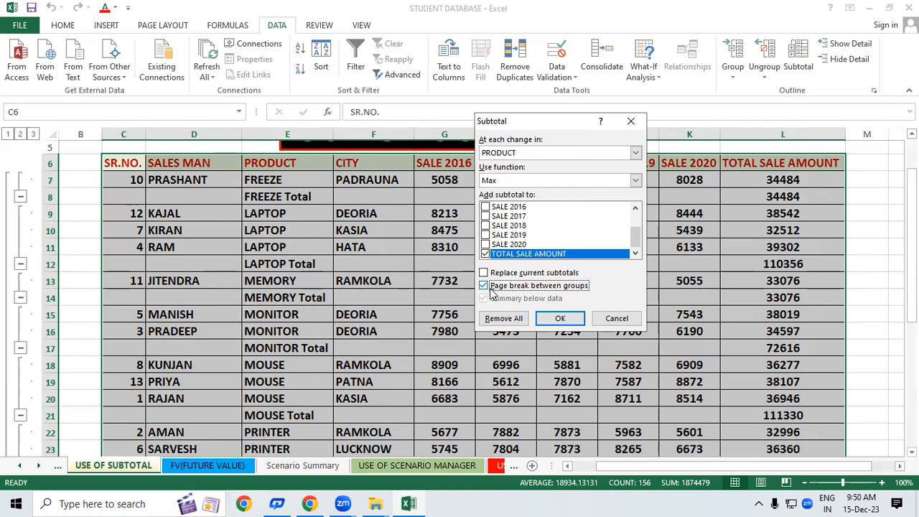
left_click(557, 319)
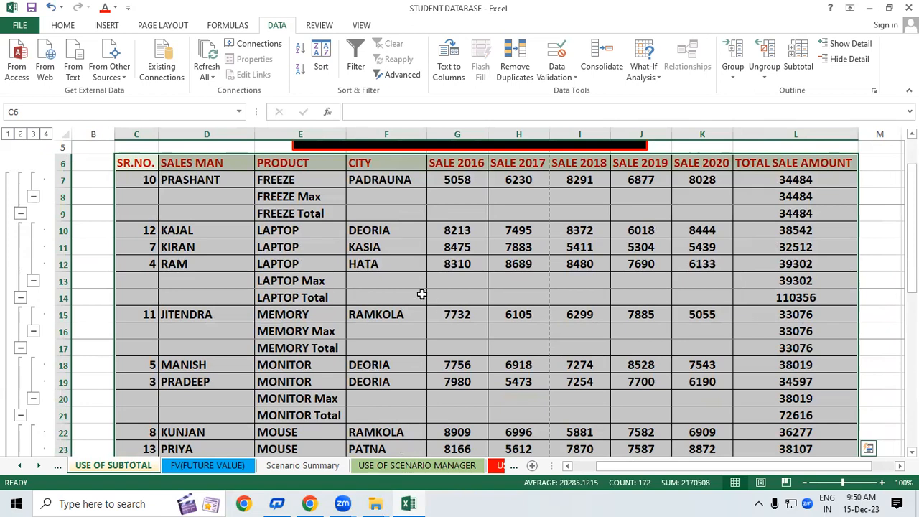
Step: Review the FREEZE, LAPTOP, MEMORY and MONITOR groups in the sales table as the blocks to print on separate pages
left_click(190, 185)
left_click_drag(190, 191, 297, 207)
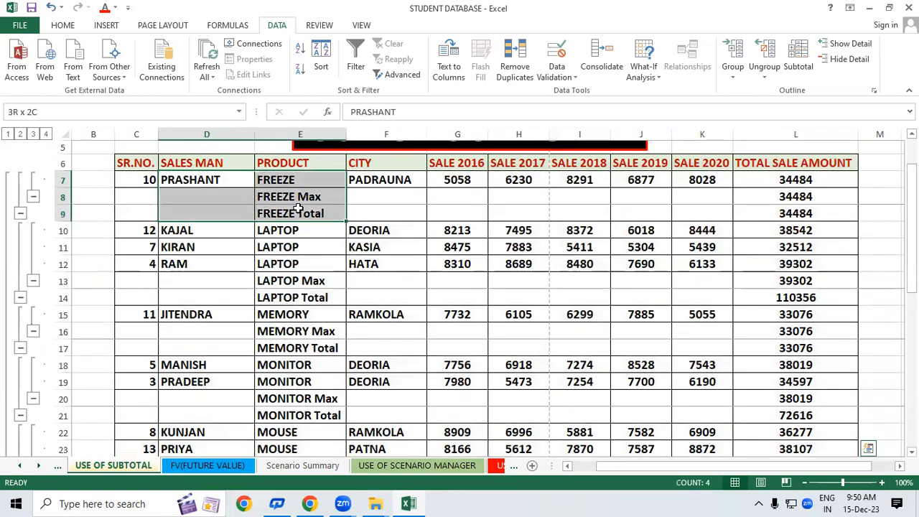
left_click_drag(147, 231, 375, 263)
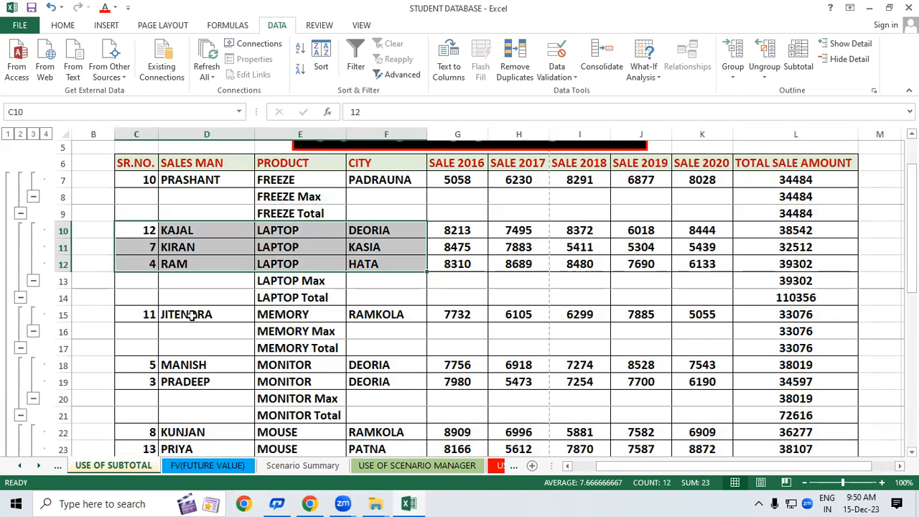
left_click_drag(147, 316, 297, 348)
left_click_drag(139, 366, 325, 382)
left_click(364, 278)
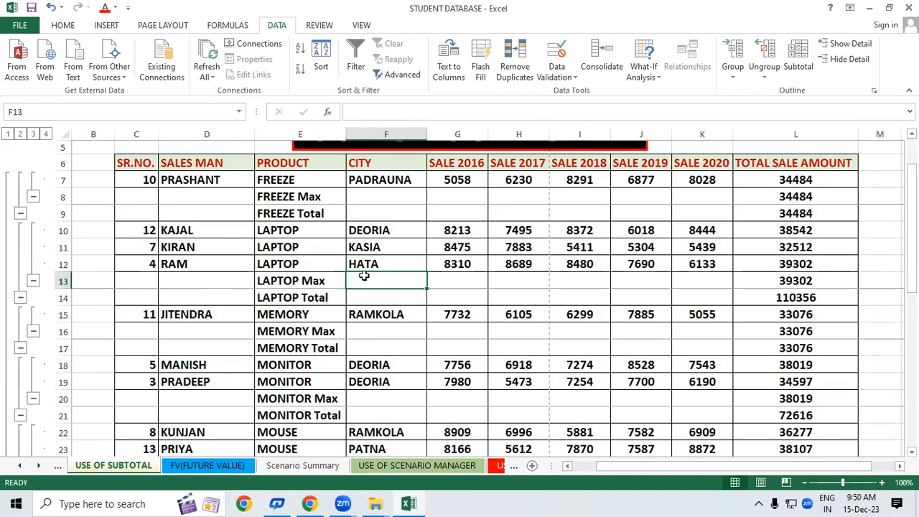
Step: Check the print preview of the sheet for the page breaks between product groups and return to the worksheet
key("ctrl+p")
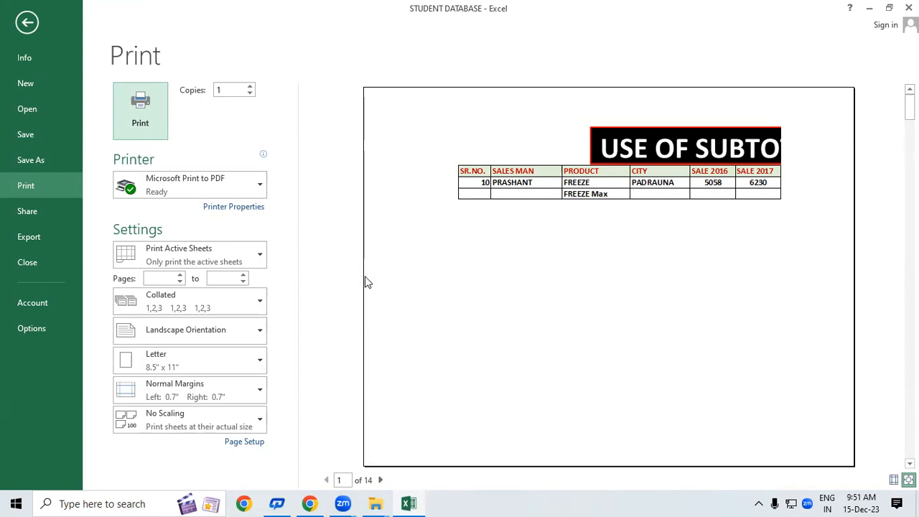
key("Escape")
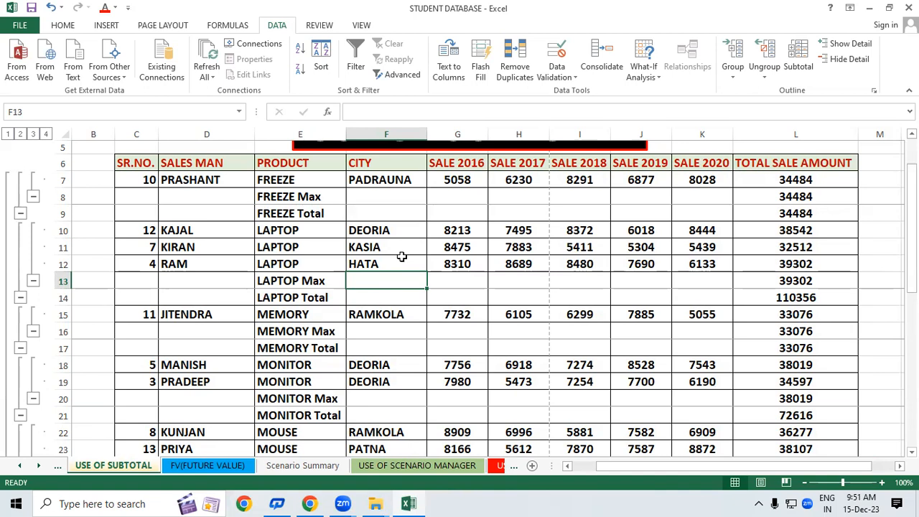
left_click(698, 482)
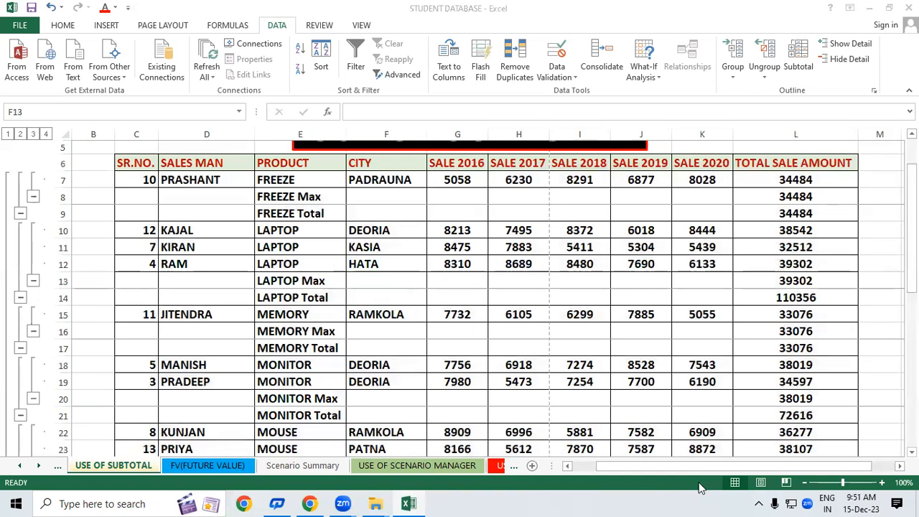